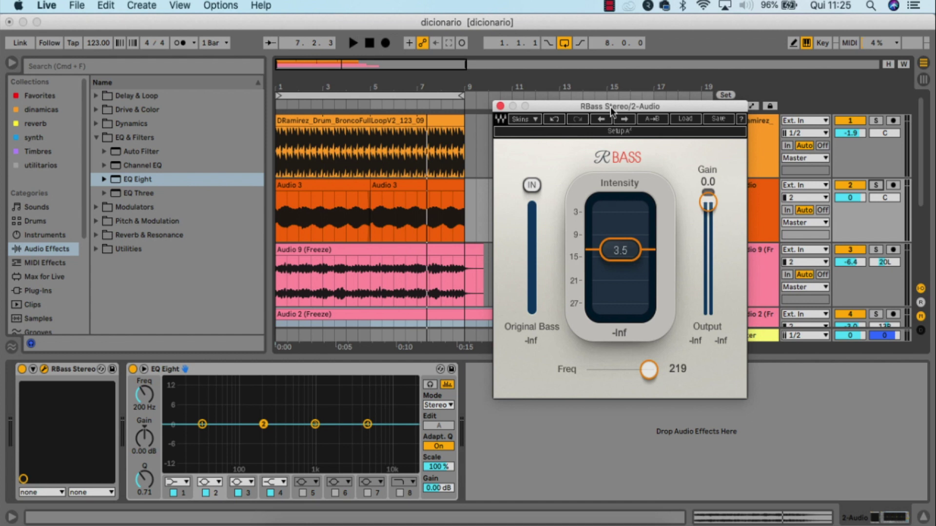
left_click_drag(611, 105, 608, 132)
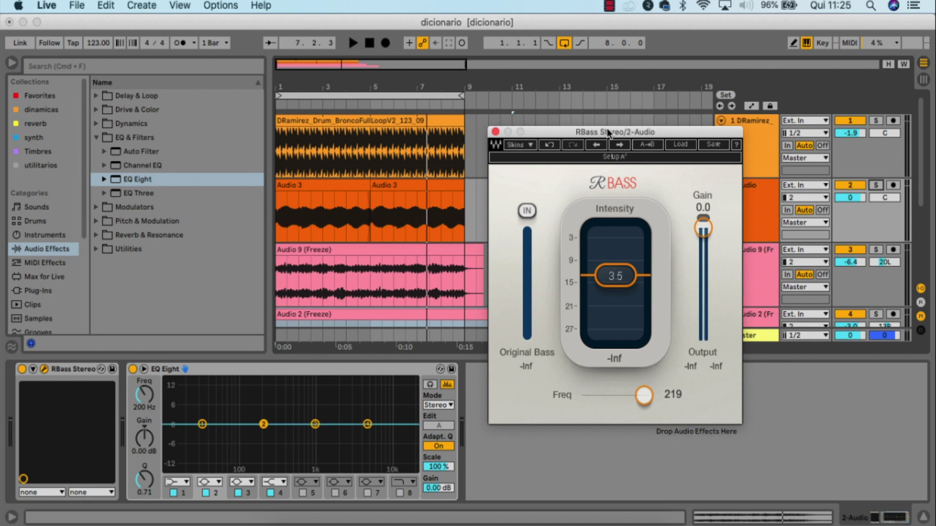
mouse_move(608, 133)
left_mouse_down()
mouse_move(578, 106)
mouse_move(592, 106)
mouse_move(597, 129)
left_mouse_up()
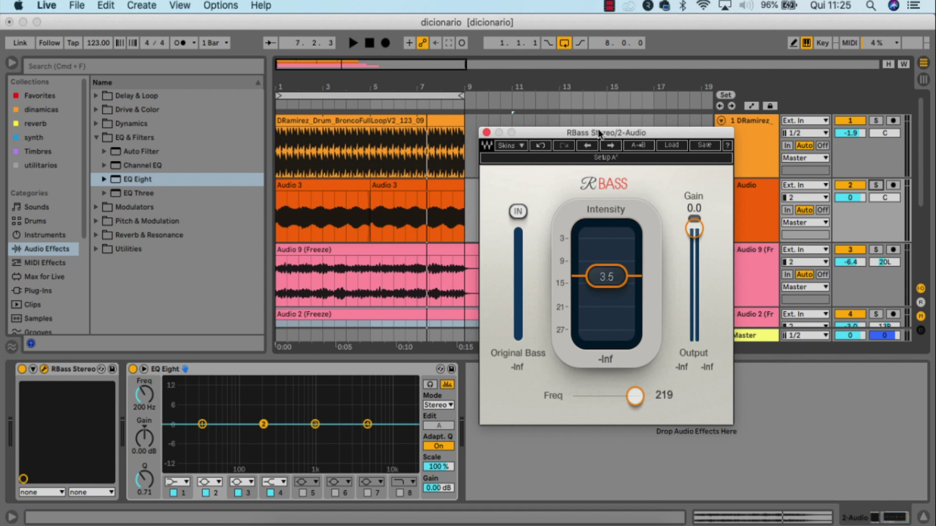
left_click_drag(599, 129, 594, 114)
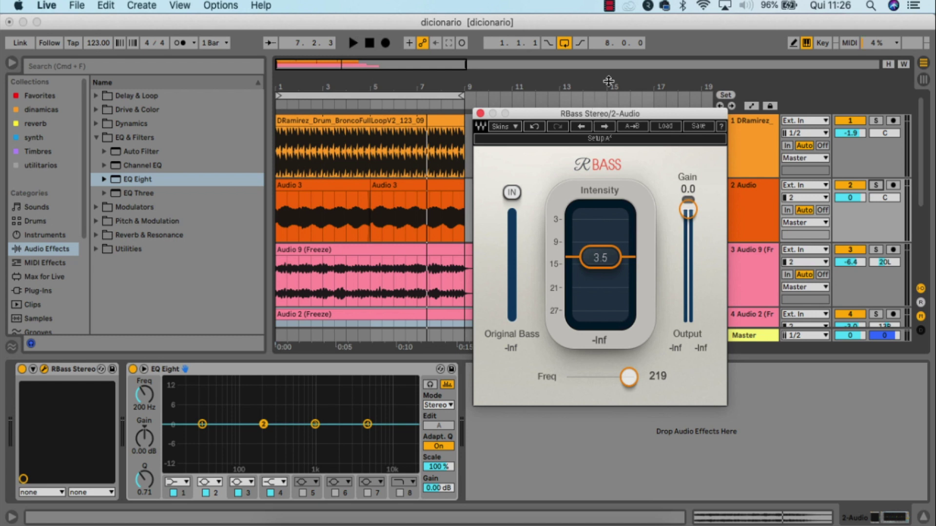
mouse_move(611, 117)
left_mouse_down()
mouse_move(623, 112)
mouse_move(607, 108)
mouse_move(601, 118)
mouse_move(609, 121)
left_mouse_up()
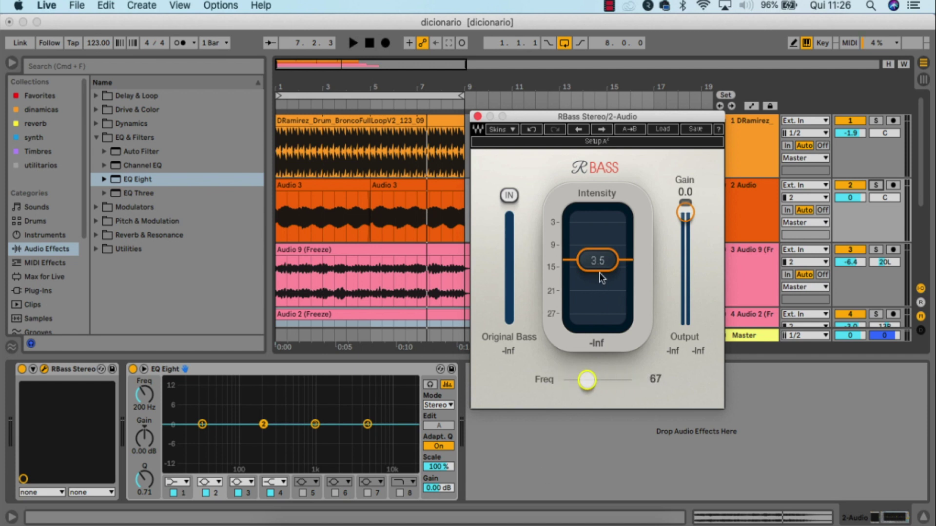
- Set the RBass intensity to about -9.8 and play the 2 Audio track soloed
left_click_drag(597, 261, 612, 313)
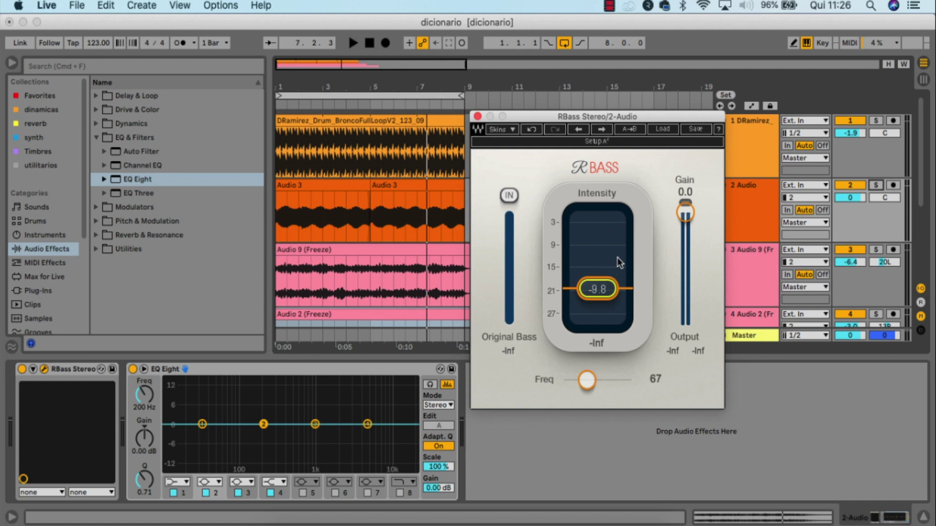
left_click(878, 186)
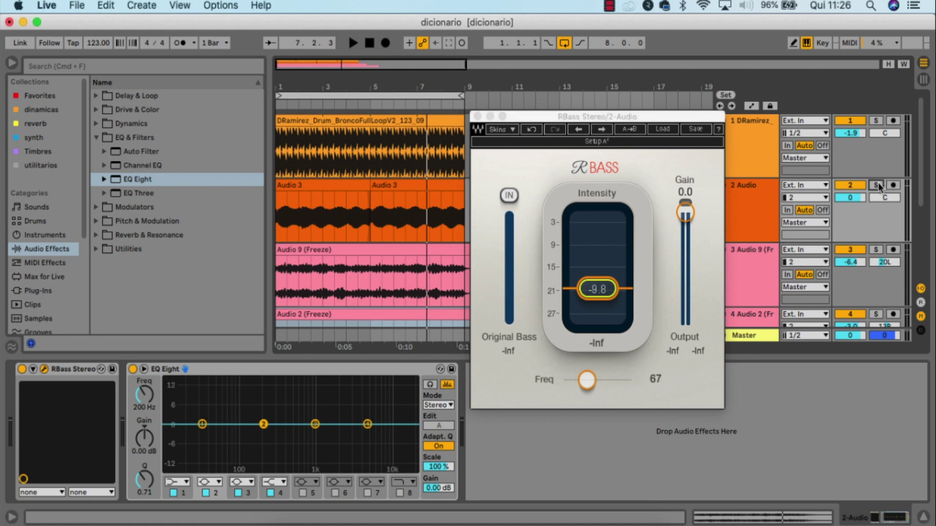
key("space")
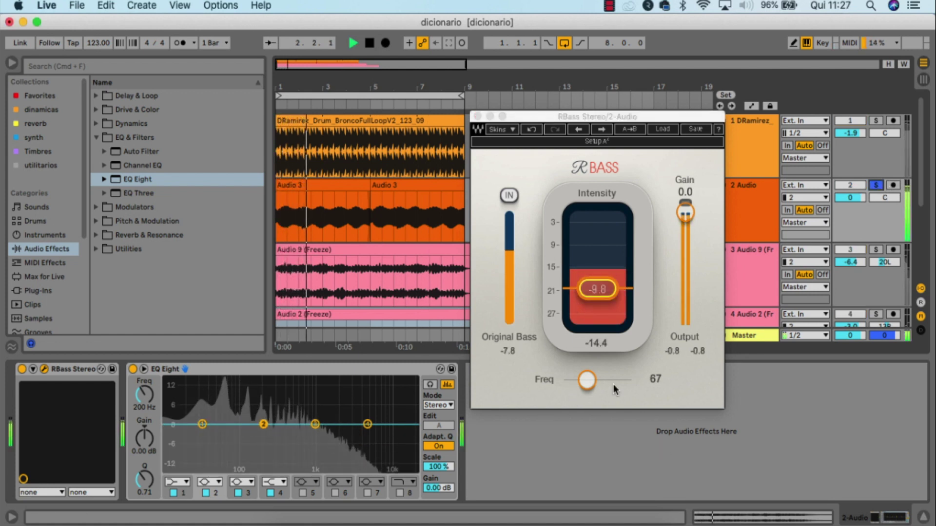
- Try varied RBass settings during playback: frequency at 41 and 109 with intensity about -1.7, and frequency 32 with intensity 24.0
left_click(588, 380)
mouse_move(587, 380)
left_mouse_down()
mouse_move(627, 380)
mouse_move(572, 381)
left_mouse_up()
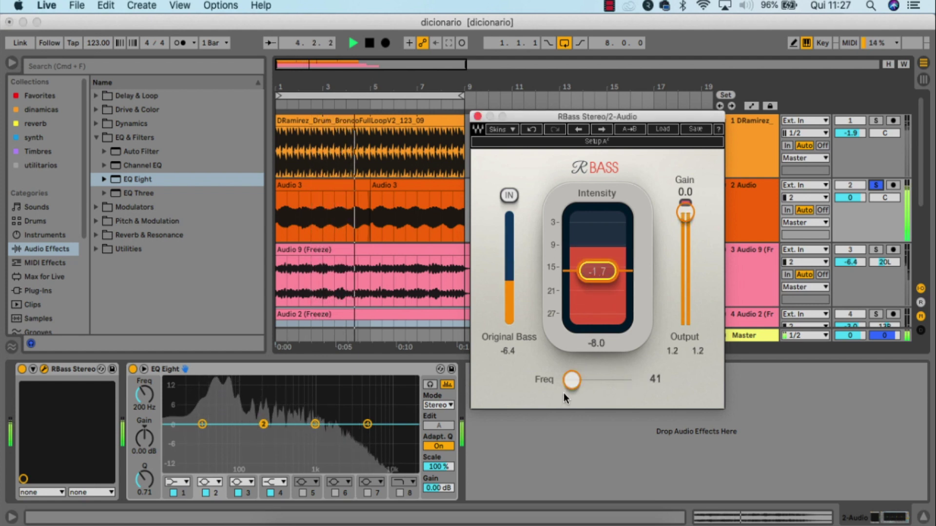
left_click_drag(571, 381, 603, 380)
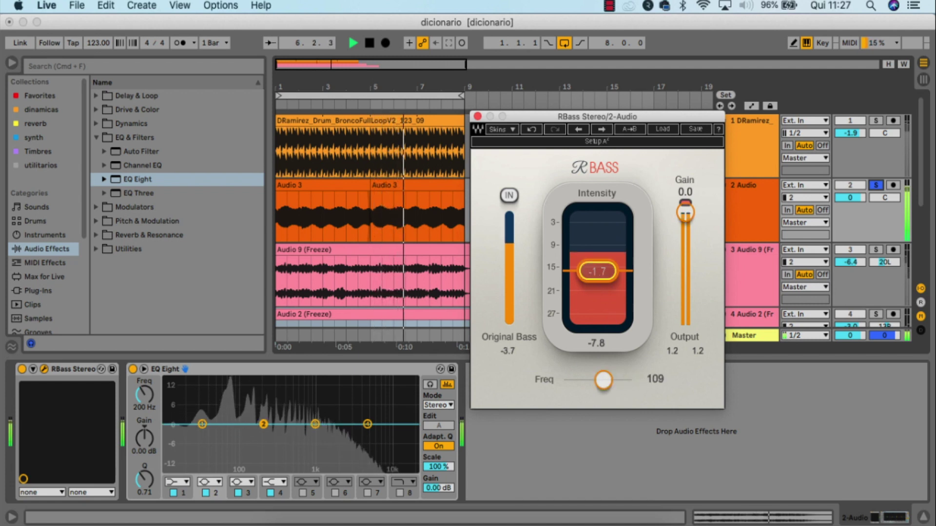
left_click_drag(607, 315, 607, 162)
left_click_drag(603, 385, 564, 384)
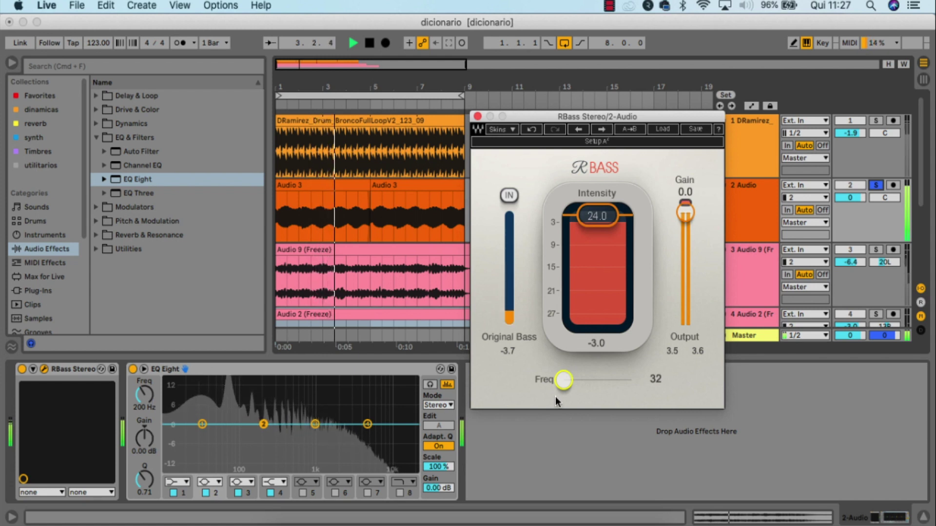
- Set RBass to frequency 142 and intensity about -4.4, and compare the sound with the plugin off and on
left_click_drag(563, 380, 612, 380)
left_click_drag(609, 238, 608, 298)
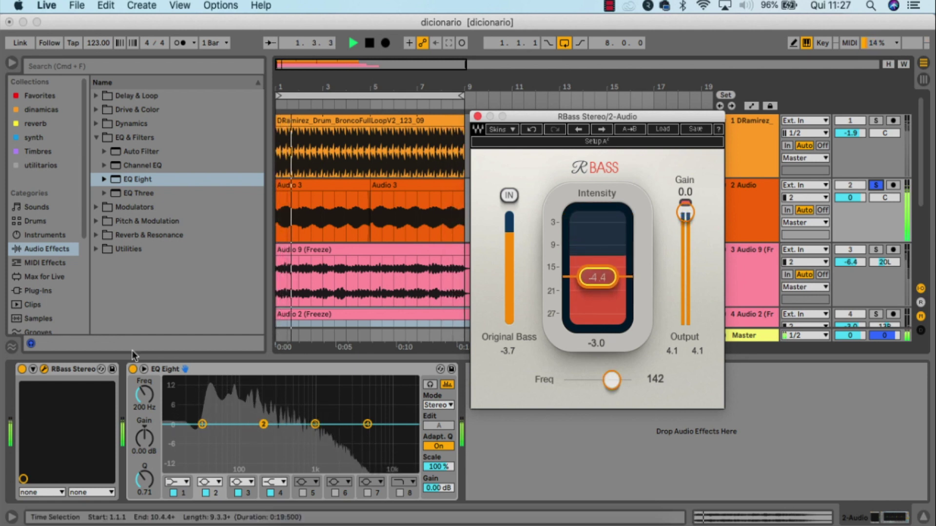
left_click(22, 370)
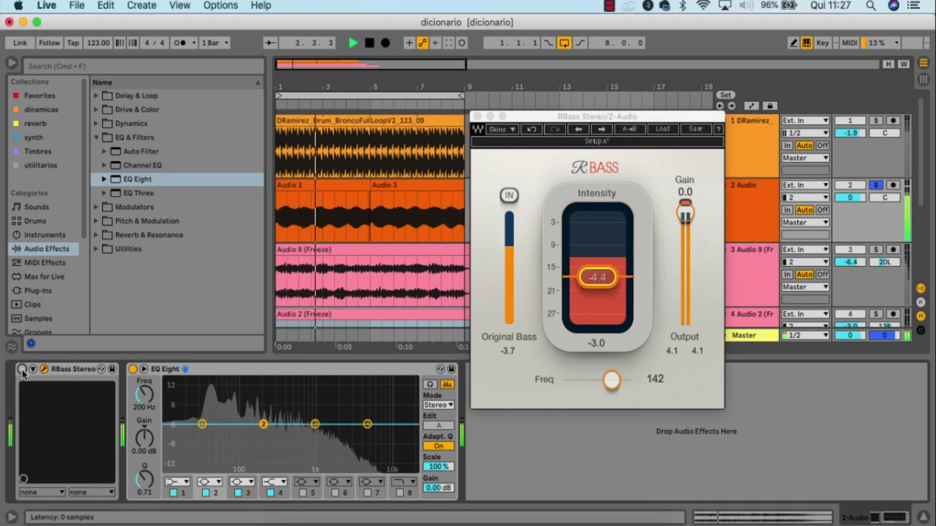
left_click(22, 369)
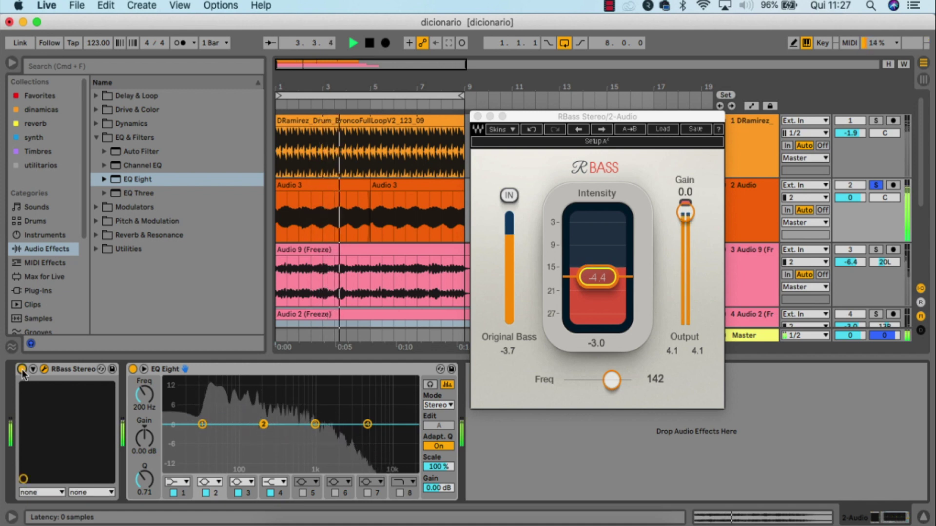
- Lower the RBass intensity to -24.0, and try a 10.5 dB boost at 206 Hz on EQ Eight band 2 before disabling the band
left_click_drag(597, 278, 600, 322)
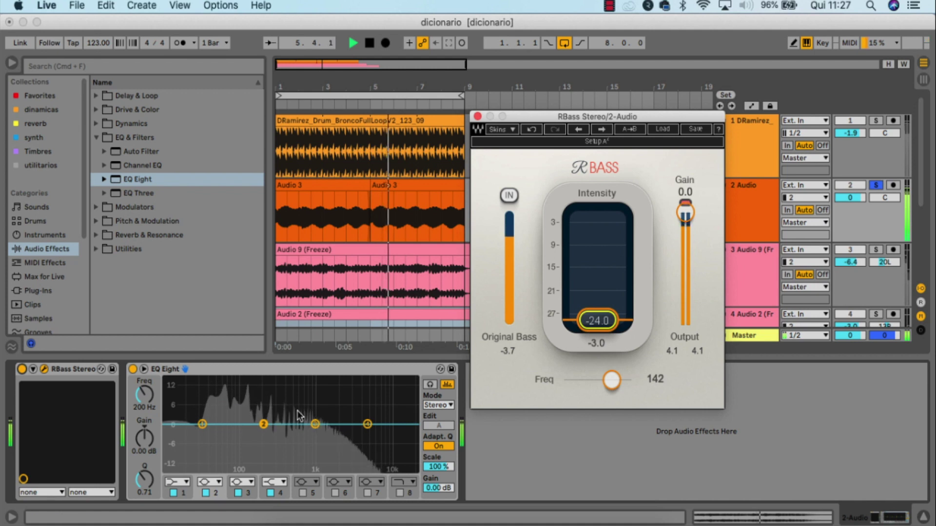
left_click_drag(263, 424, 264, 394)
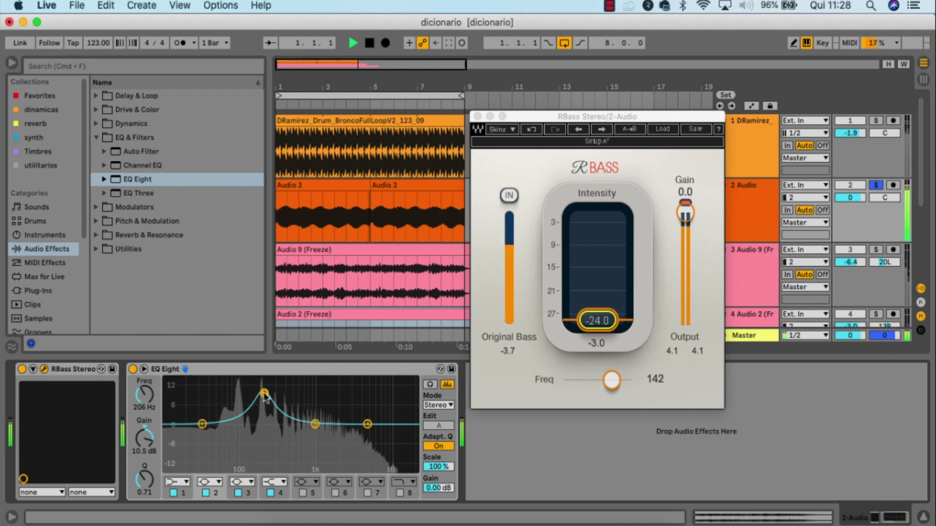
left_click(205, 493)
- Set RBass to frequency 206 and intensity about -1.2, and compare the bass with the plugin off and on
left_click_drag(612, 380, 624, 380)
left_click_drag(598, 320, 597, 271)
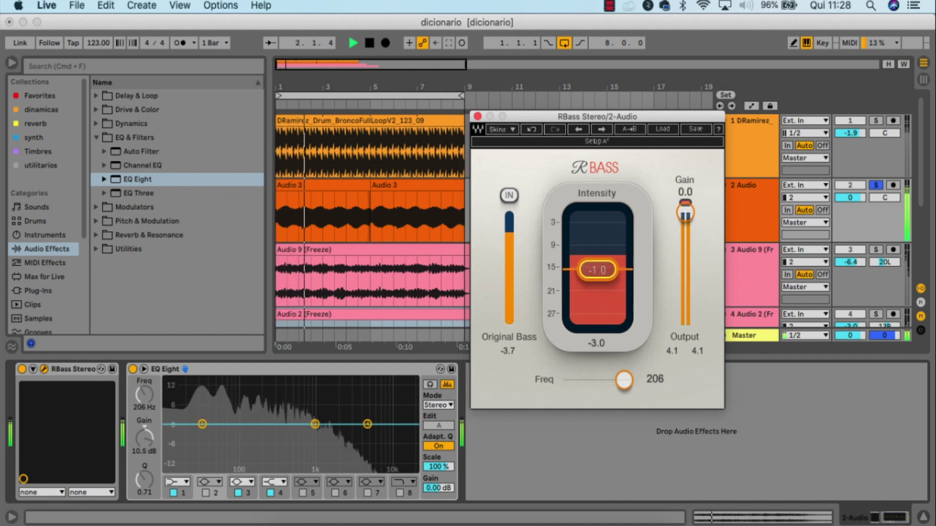
left_click(22, 369)
left_click(22, 368)
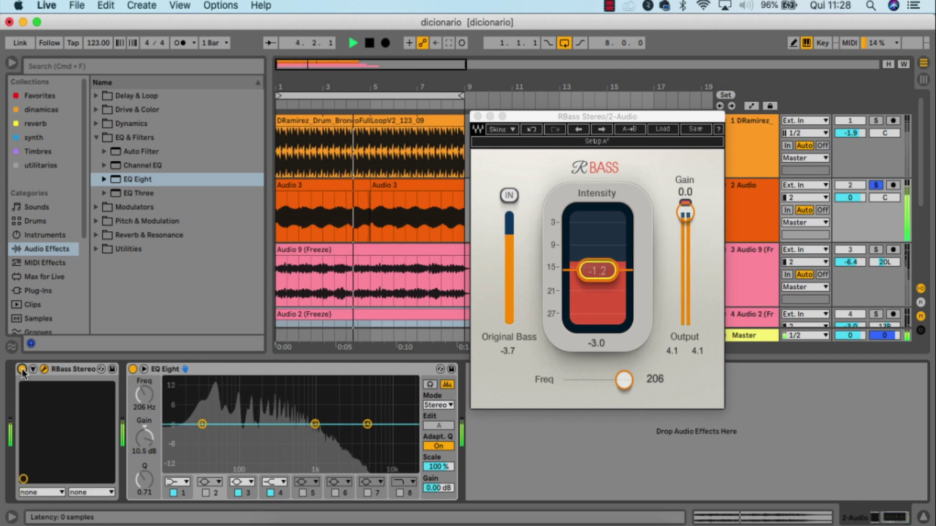
- Raise the RBass intensity to 0.2, compare the sound with the plugin off and on, and stop playback
left_click(600, 315)
left_click_drag(597, 270, 603, 266)
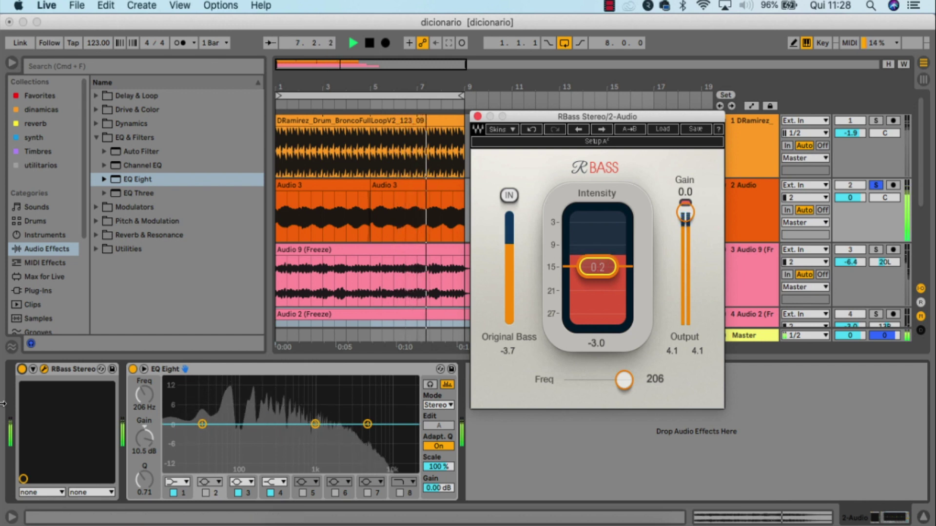
left_click(22, 369)
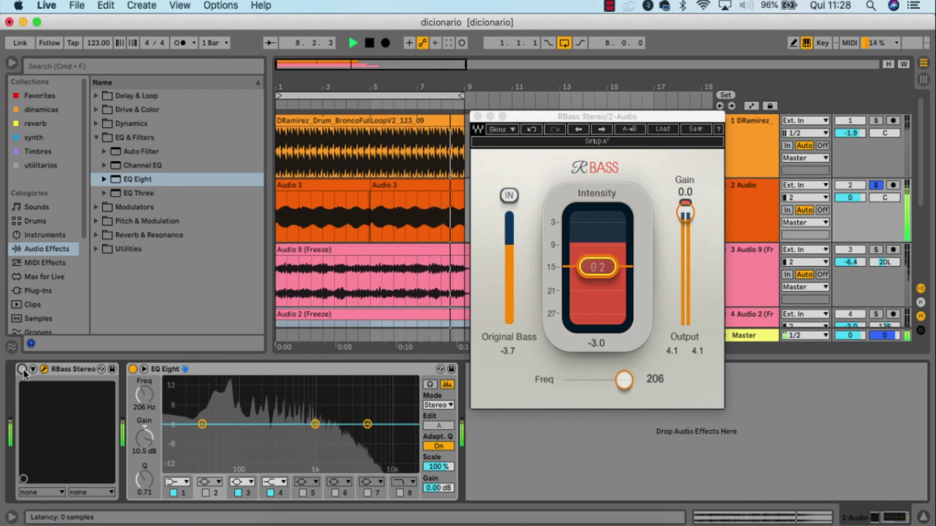
left_click(21, 370)
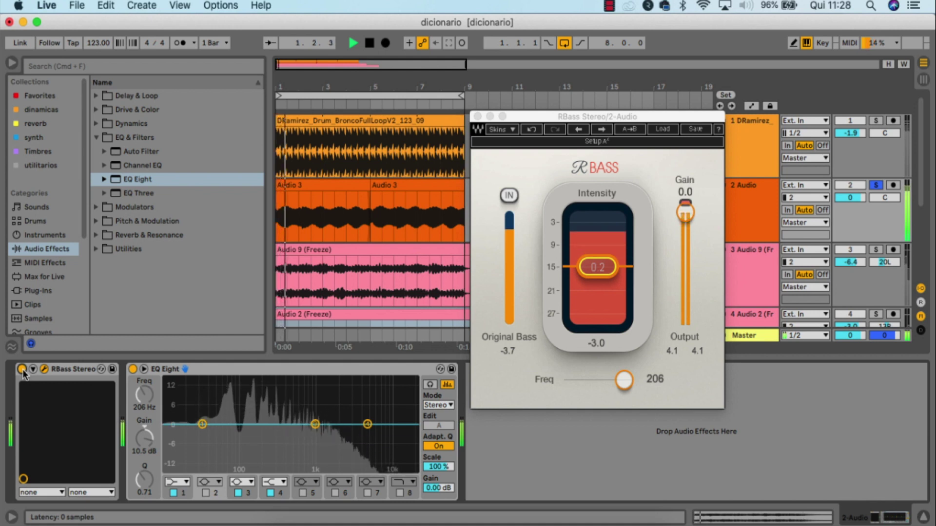
key("space")
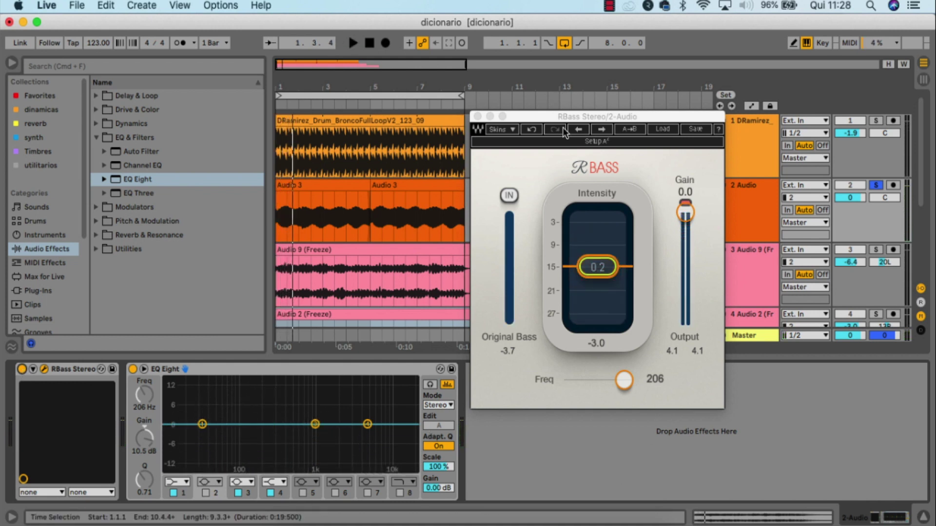
- Turn off RBass and re-enable EQ Eight band 2 with a boost of about 6.57 dB at 220 Hz
left_click_drag(566, 113, 572, 130)
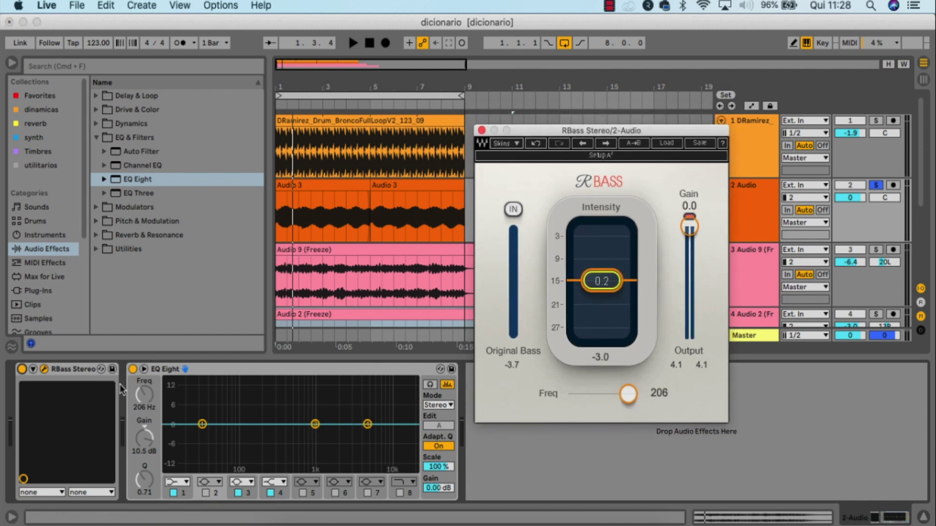
left_click(22, 369)
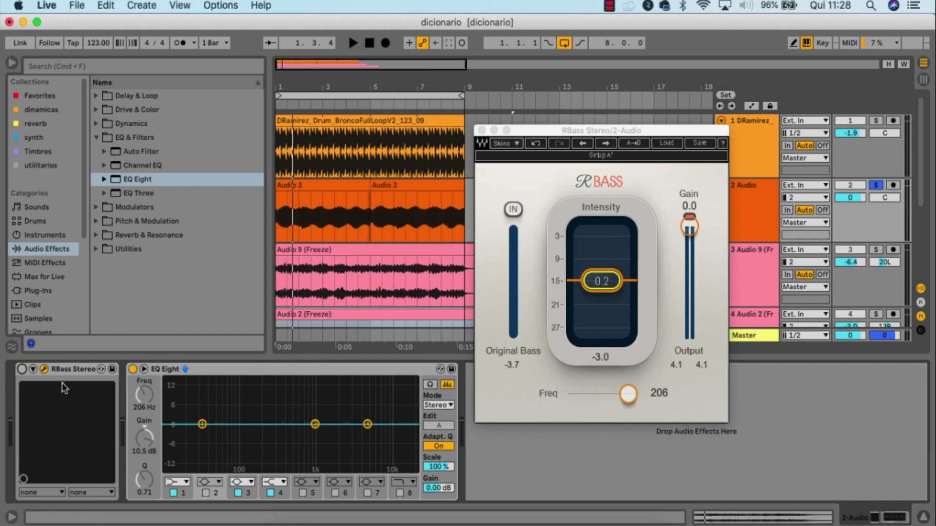
left_click(206, 492)
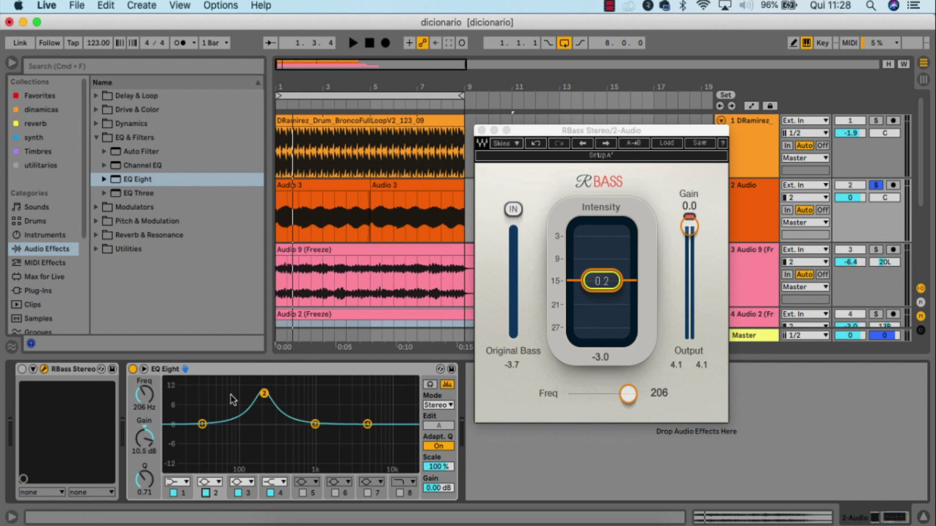
mouse_move(263, 390)
left_mouse_down()
mouse_move(248, 413)
mouse_move(272, 397)
mouse_move(266, 406)
left_mouse_up()
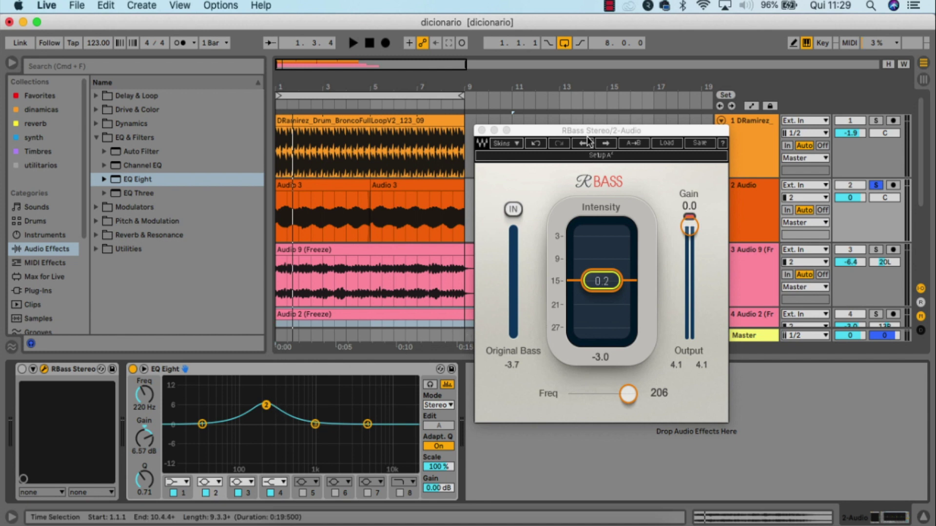
- Move RBass from the 2 Audio track to the Master track, ahead of FabFilter Pro-L, and unsolo 2 Audio
left_click_drag(589, 130, 599, 166)
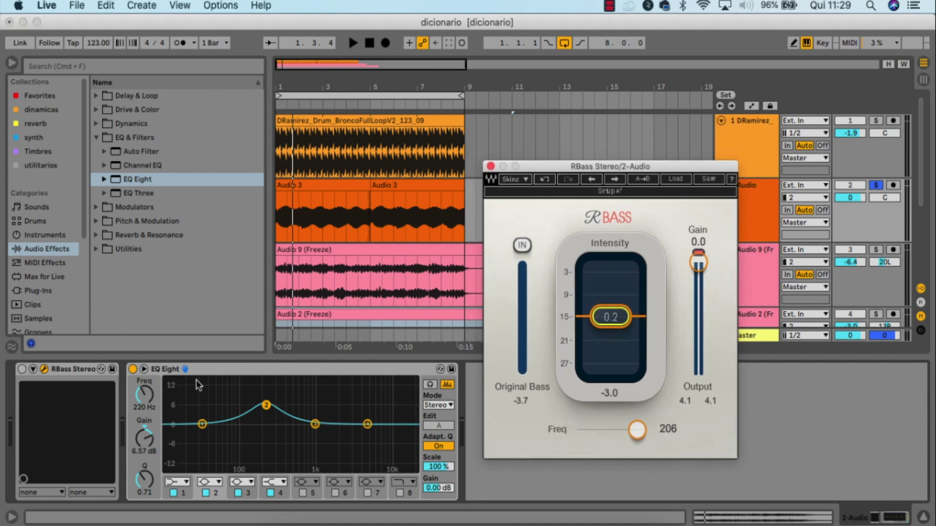
left_click(491, 166)
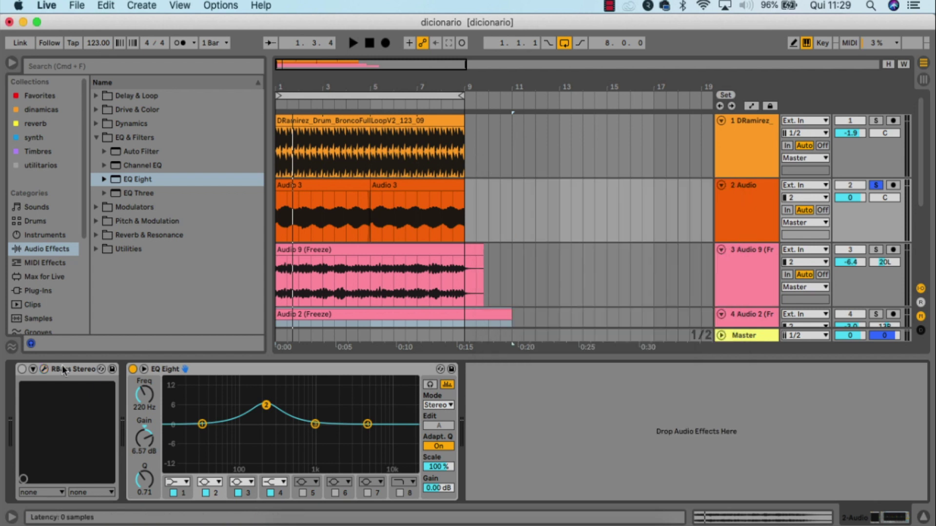
left_click(68, 369)
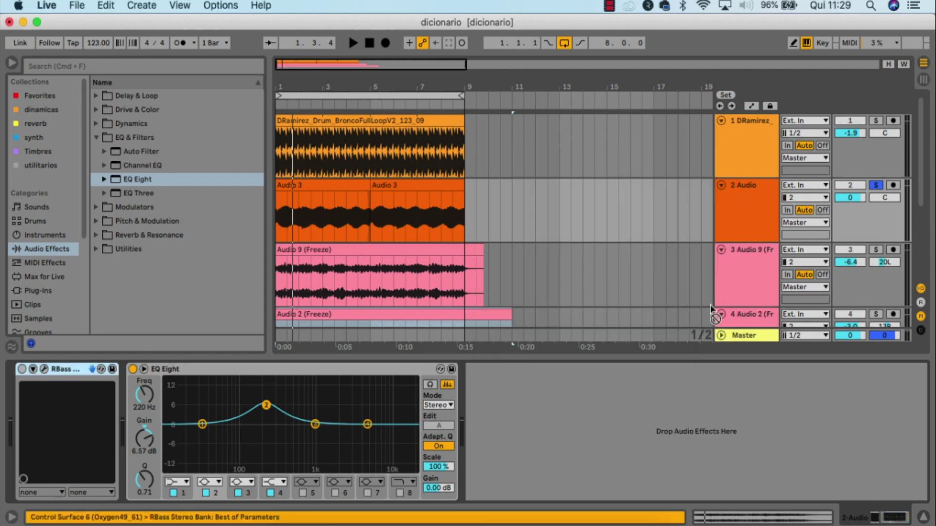
left_click(738, 338)
left_click(876, 186)
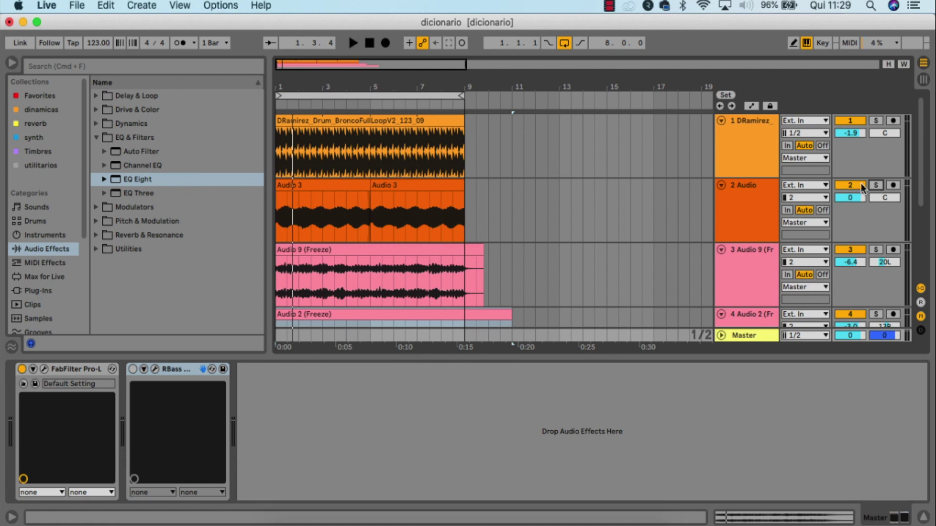
left_click_drag(175, 369, 37, 375)
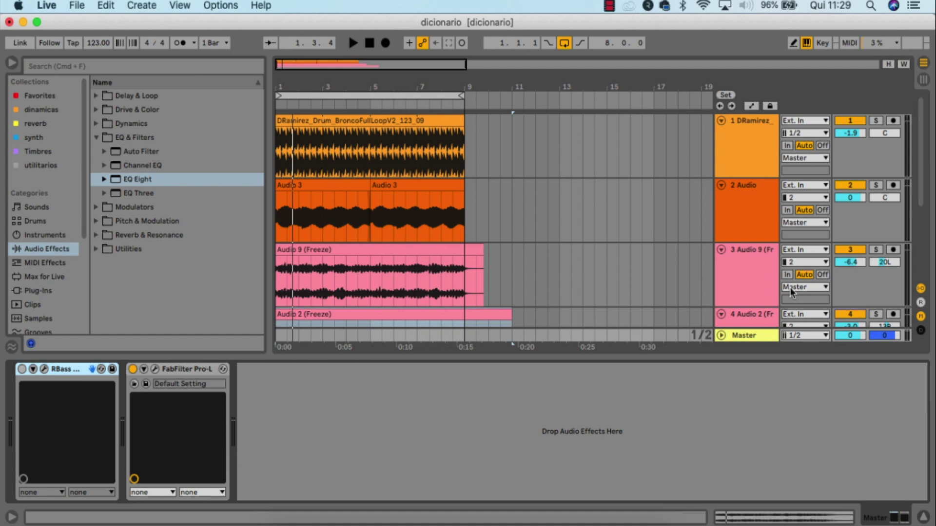
- Play the full mix with RBass enabled on the Master track, setting its intensity to 2.0 and frequency to 156
key("space")
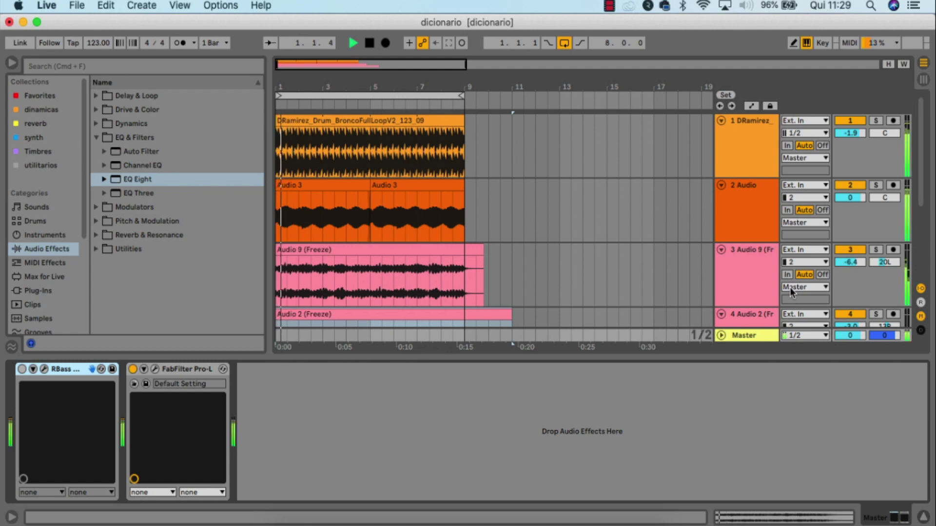
left_click(21, 369)
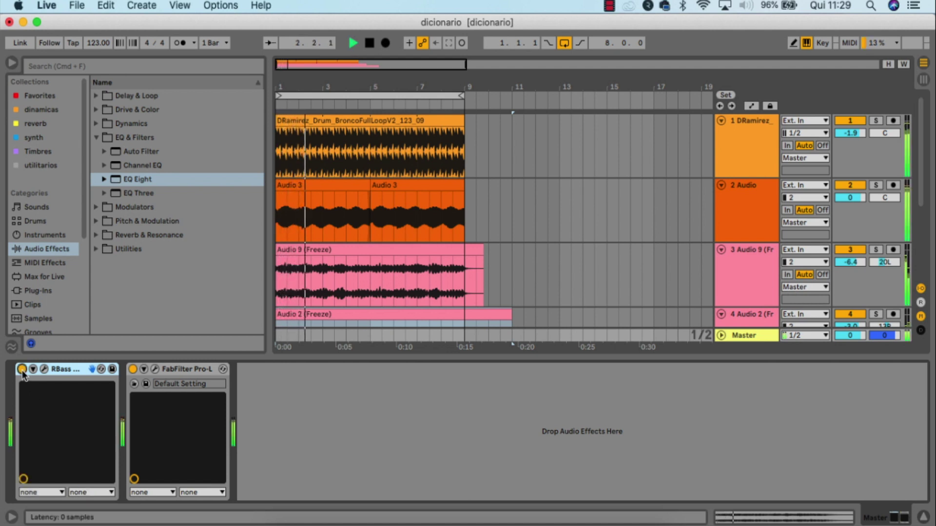
left_click(43, 369)
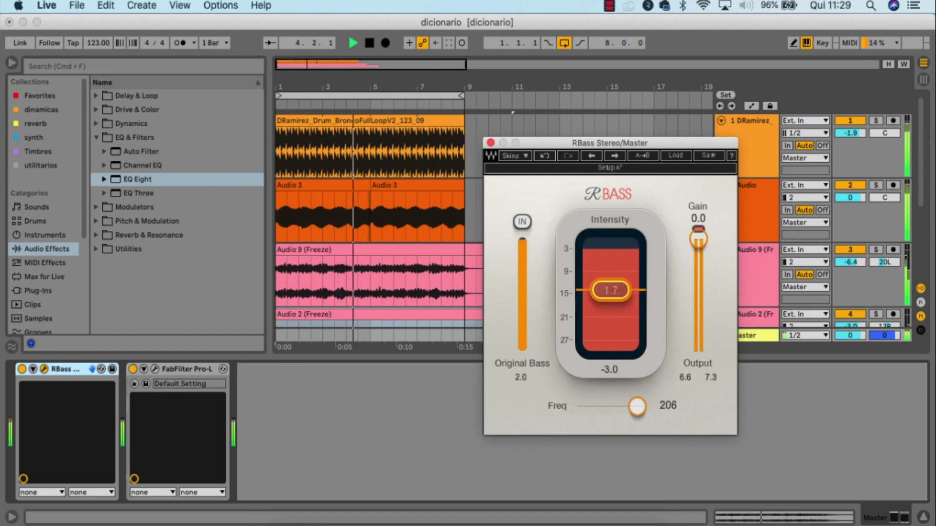
mouse_move(637, 406)
left_mouse_down()
mouse_move(619, 406)
mouse_move(628, 406)
left_mouse_up()
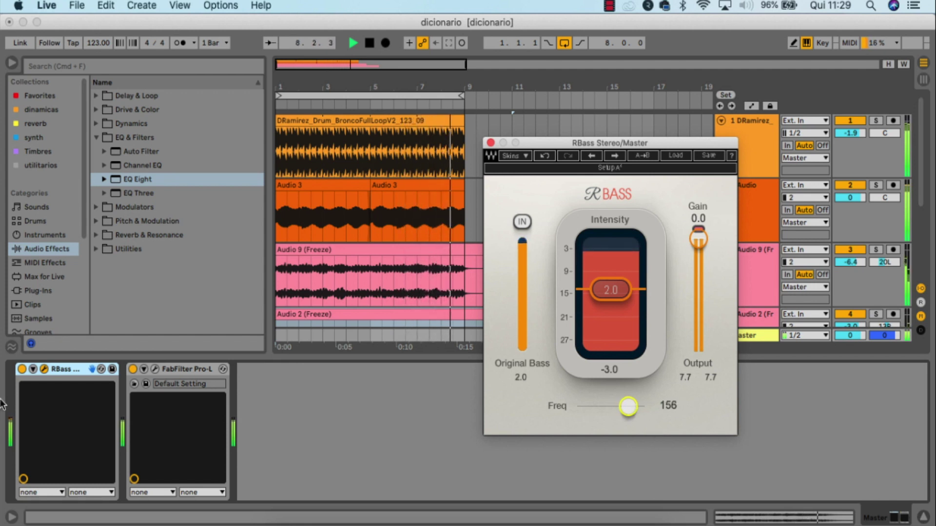
- Compare the full mix with the Master track's RBass off and on, leaving it on, and stop playback
left_click(22, 369)
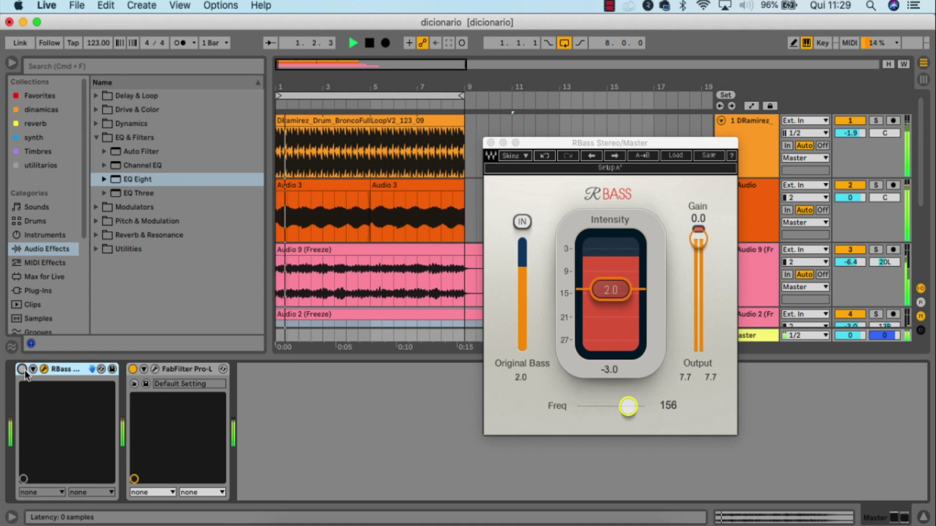
left_click(22, 369)
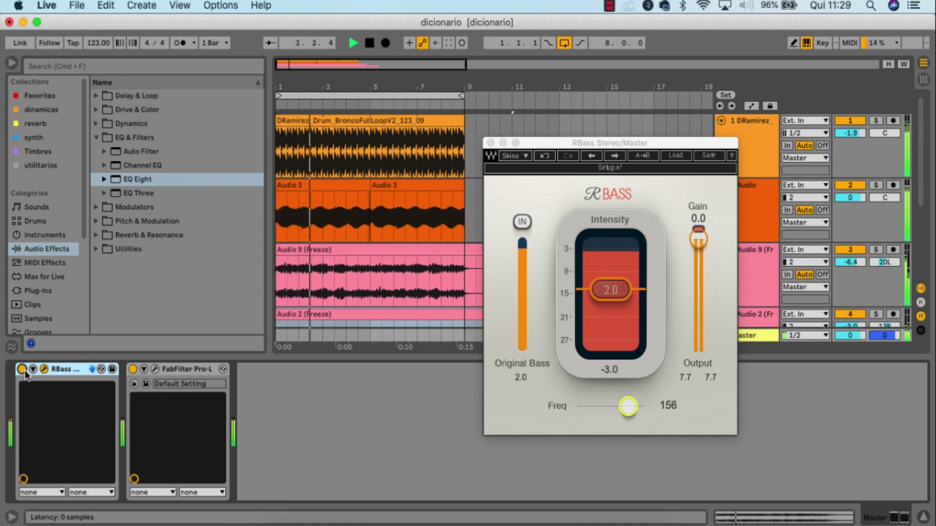
left_click(22, 369)
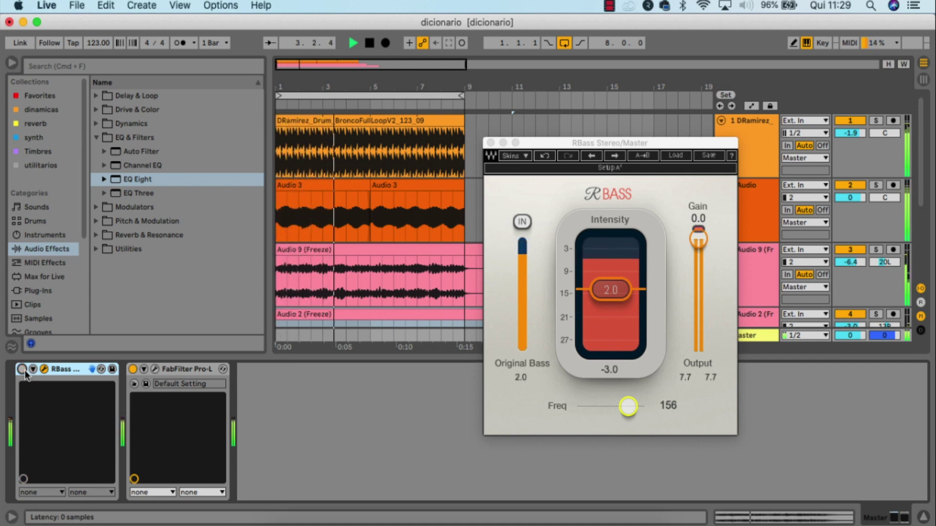
left_click(22, 369)
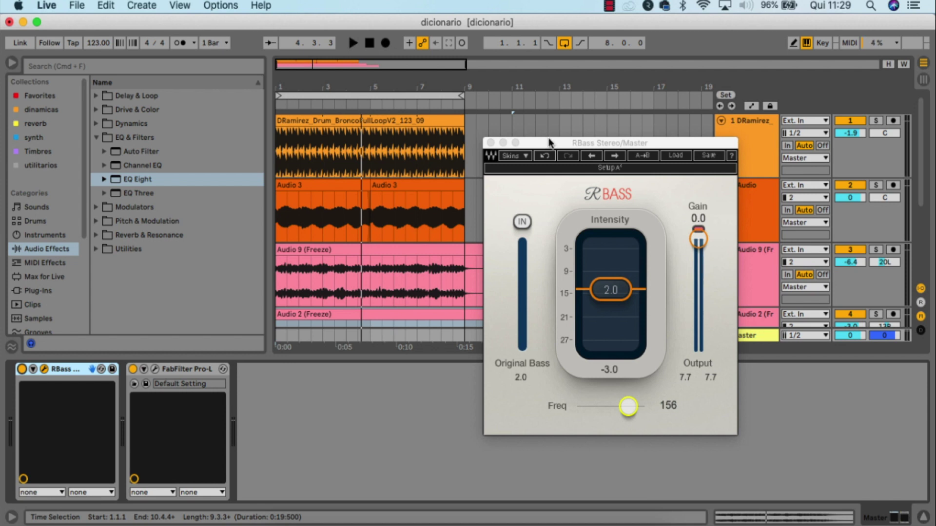
left_click_drag(549, 143, 420, 180)
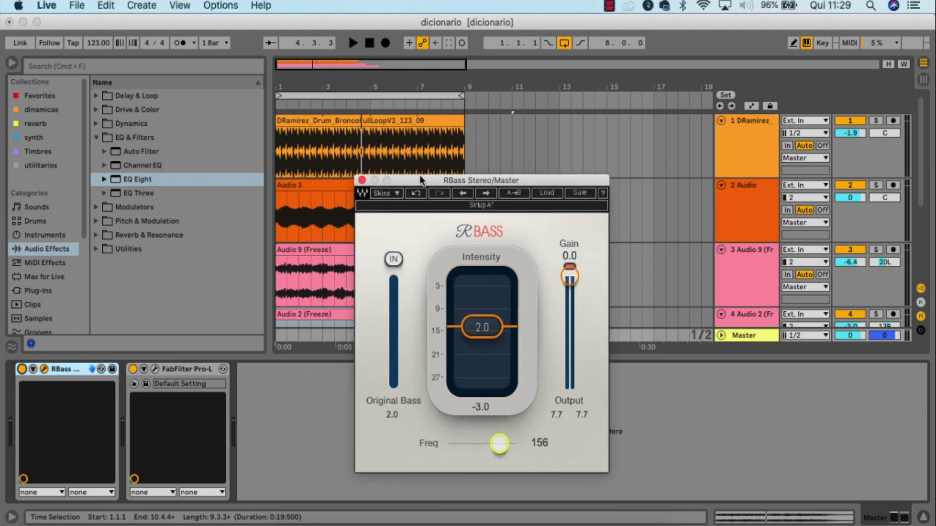